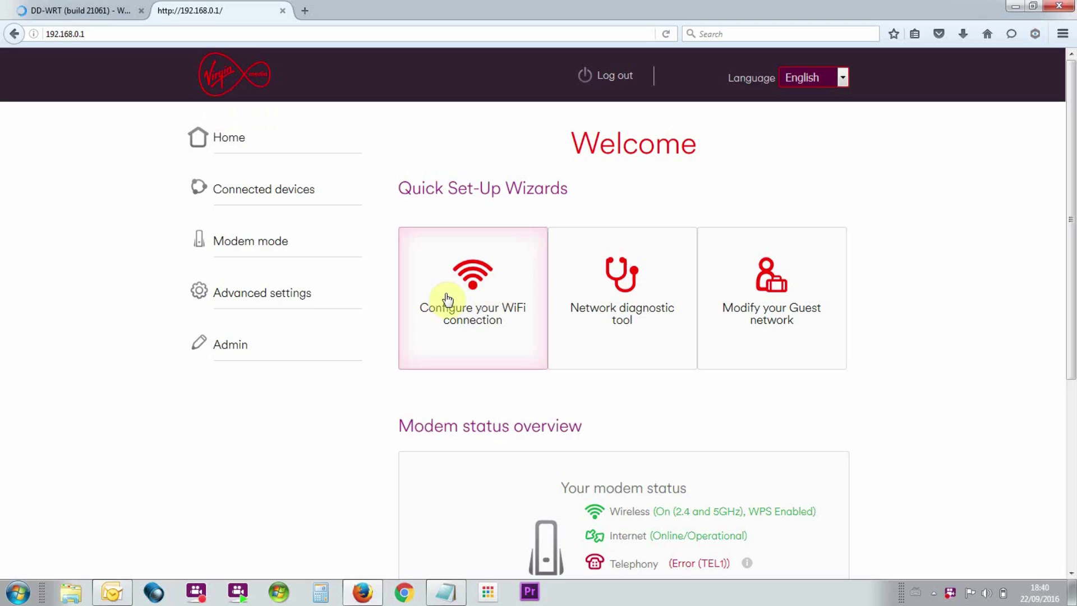
On the hub's Modem mode page, select Enabled Modem Mode instead of Enabled Router Mode.
click(262, 246)
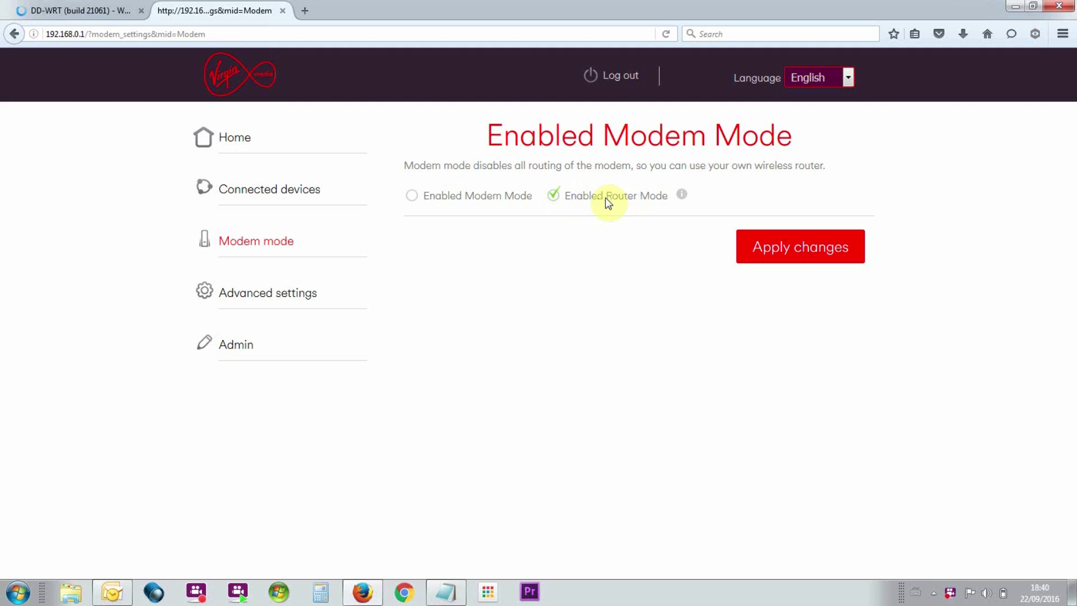
mouse_move(682, 199)
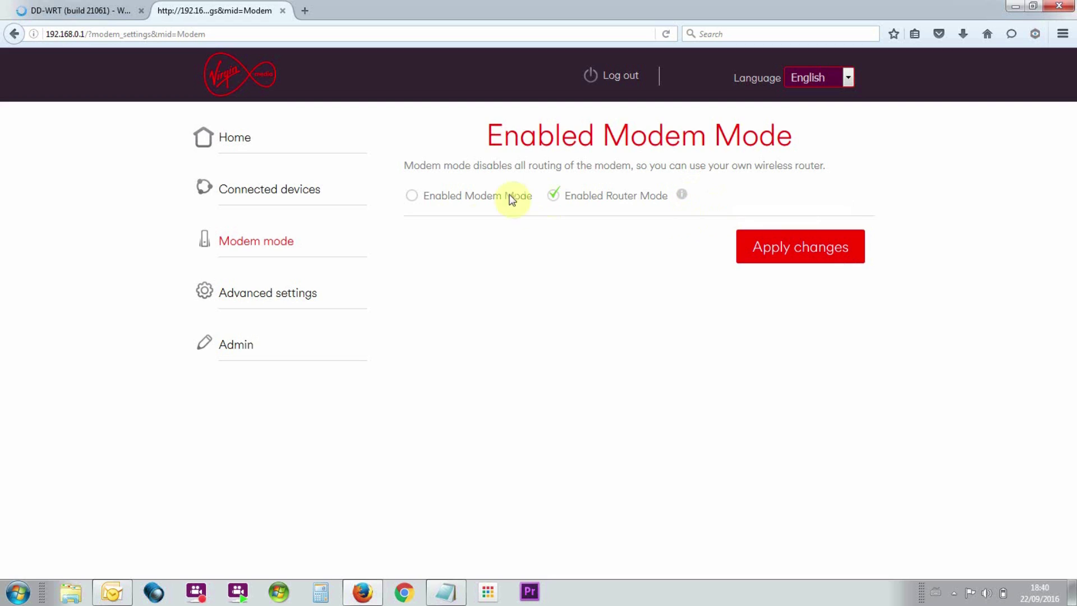
click(412, 200)
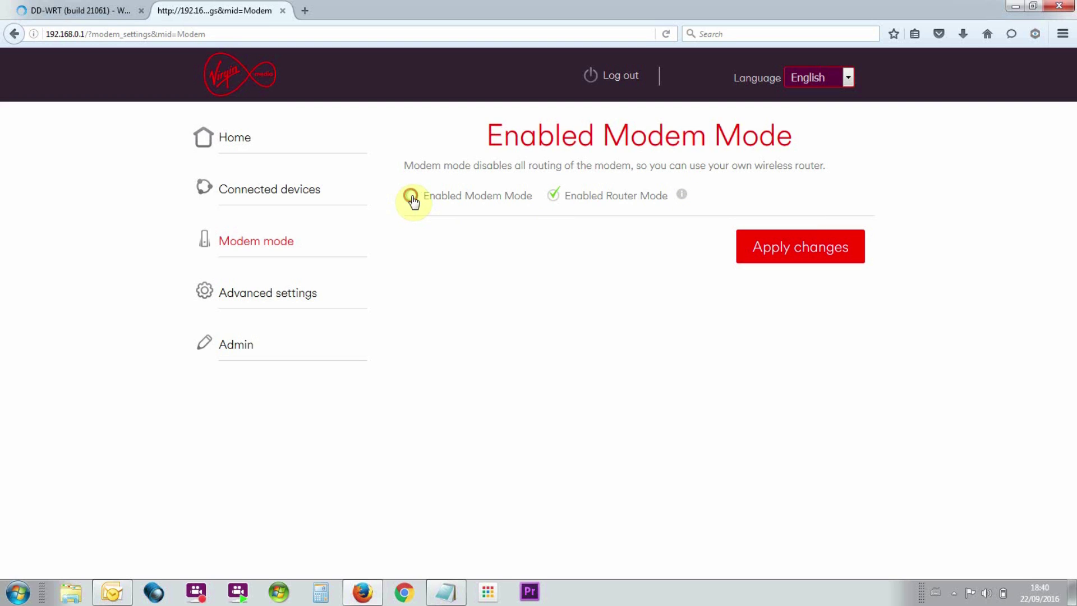
Apply the switch to modem mode, then check the tray's wireless network list.
click(796, 248)
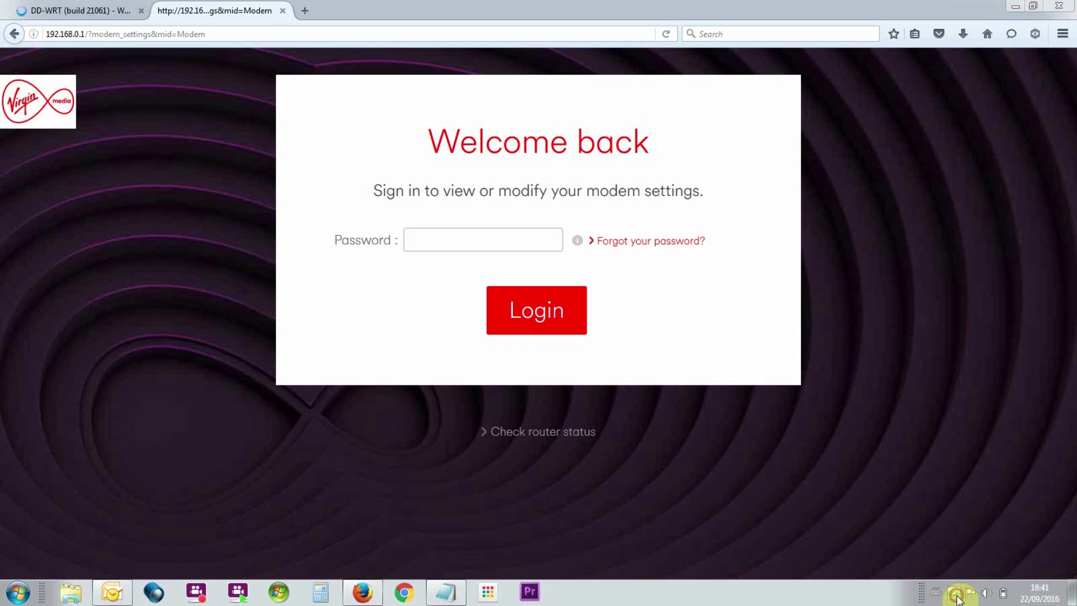
click(954, 593)
click(980, 480)
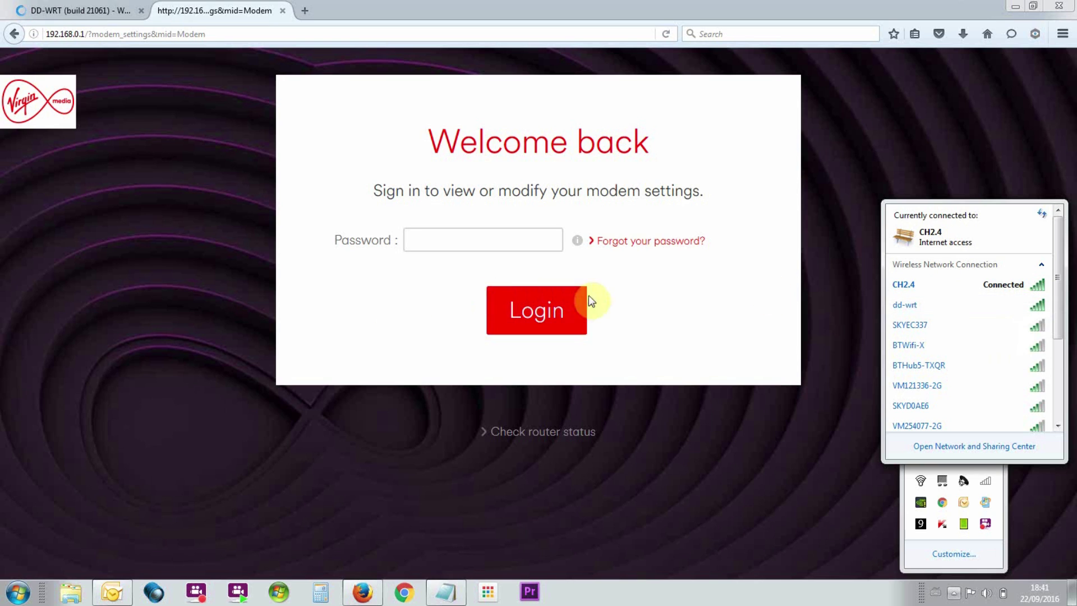
click(496, 221)
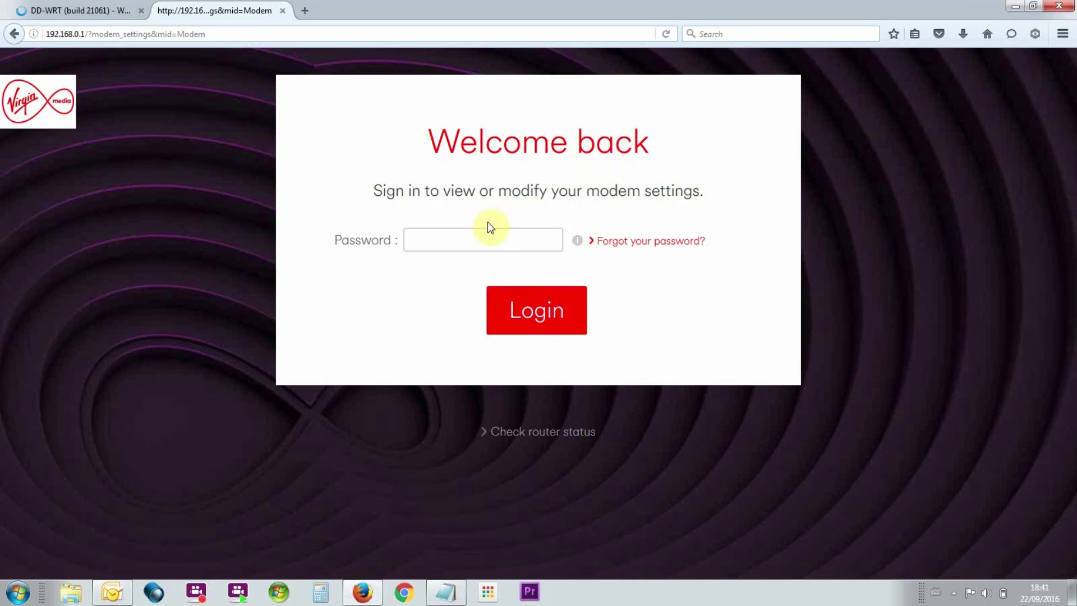
click(474, 242)
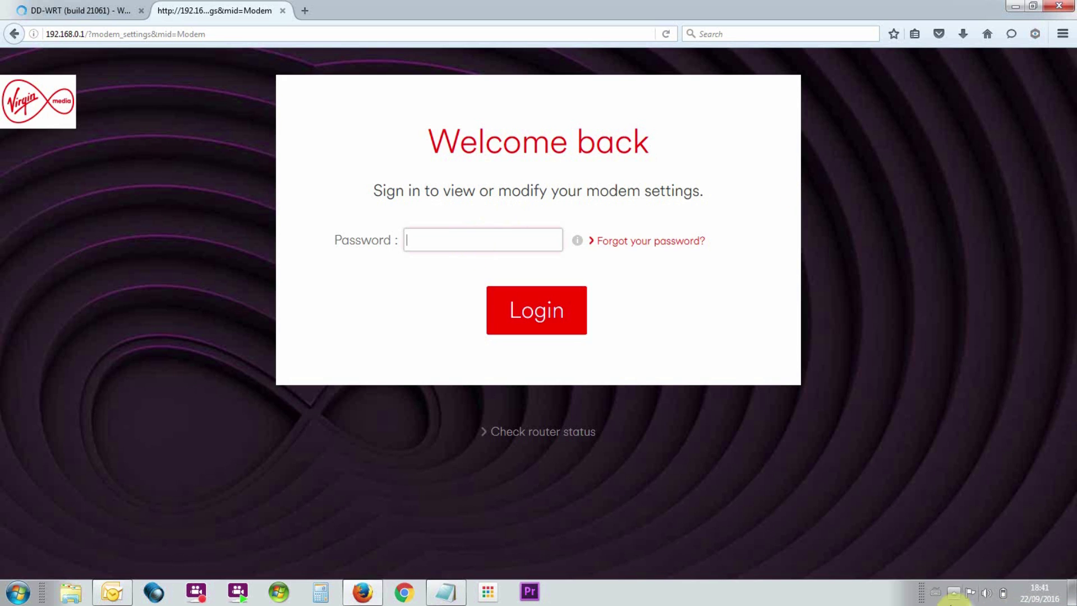
Connect the computer to the dd-wrt wireless network from the tray.
click(953, 593)
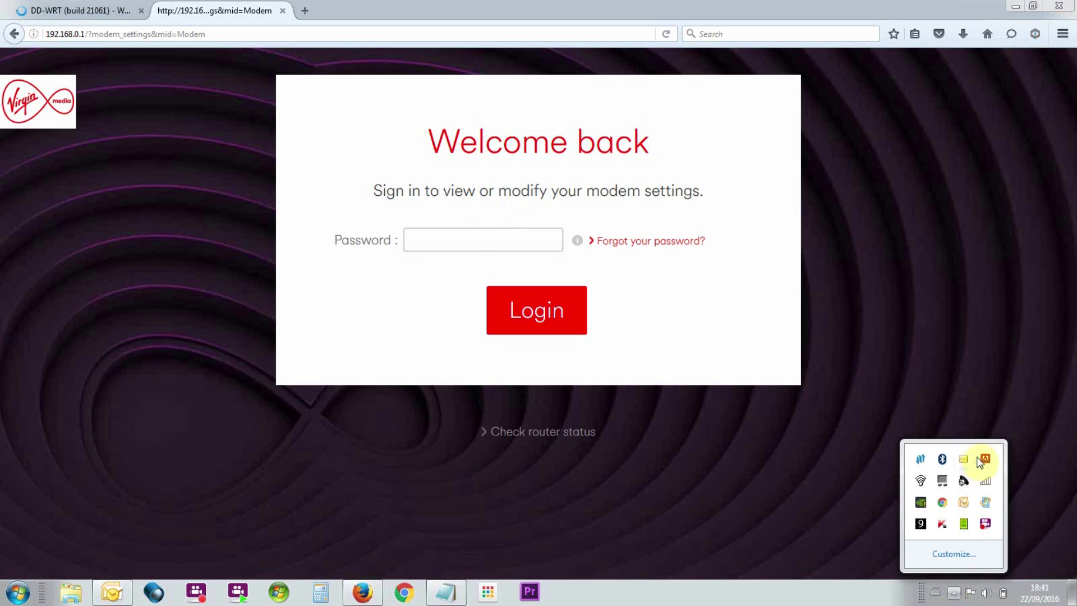
right_click(982, 530)
click(980, 385)
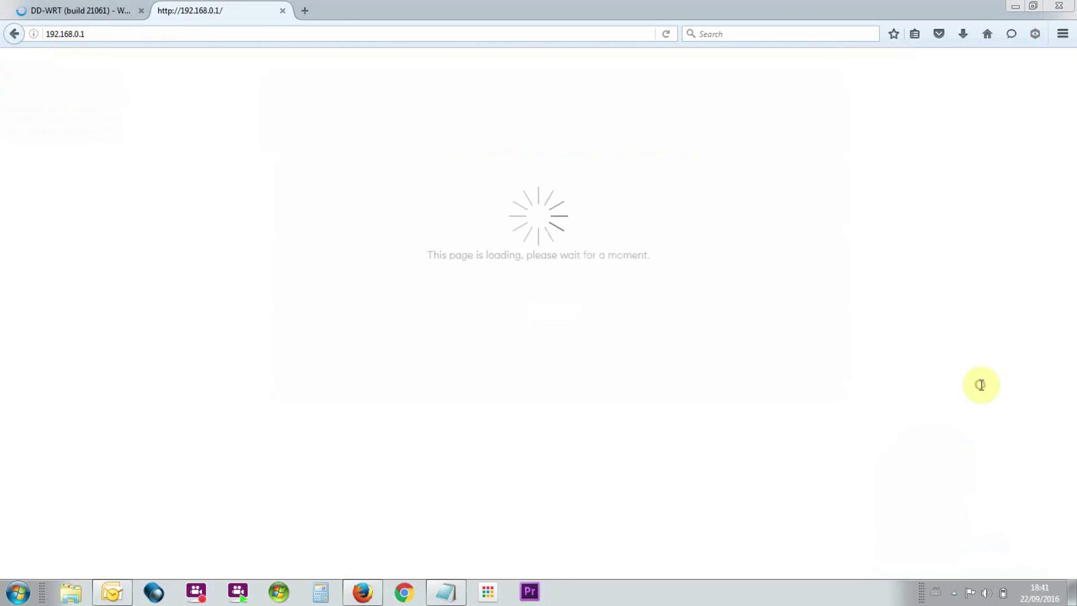
click(953, 593)
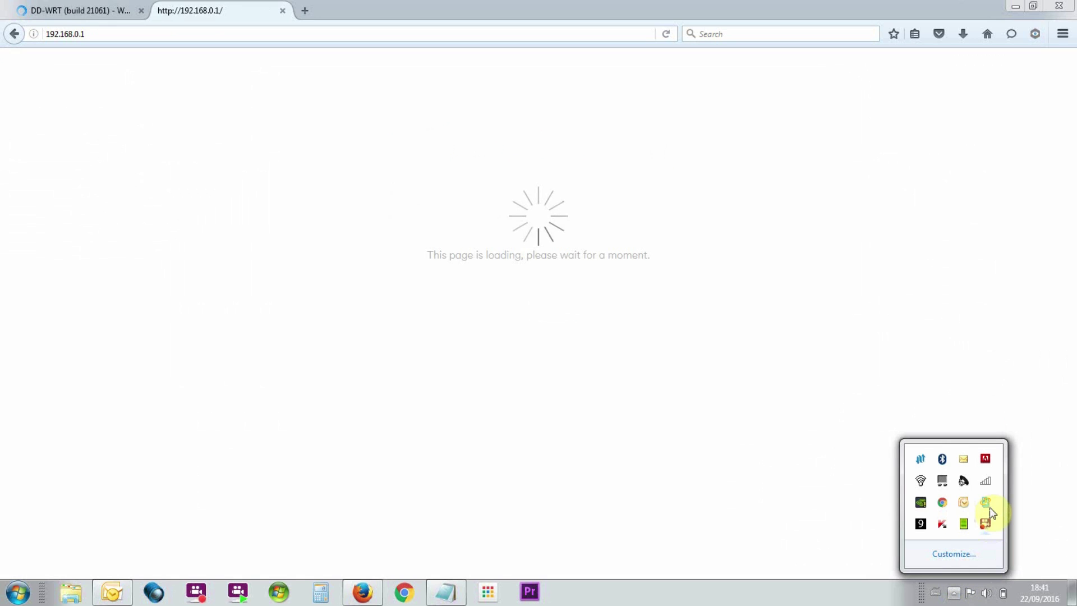
click(991, 478)
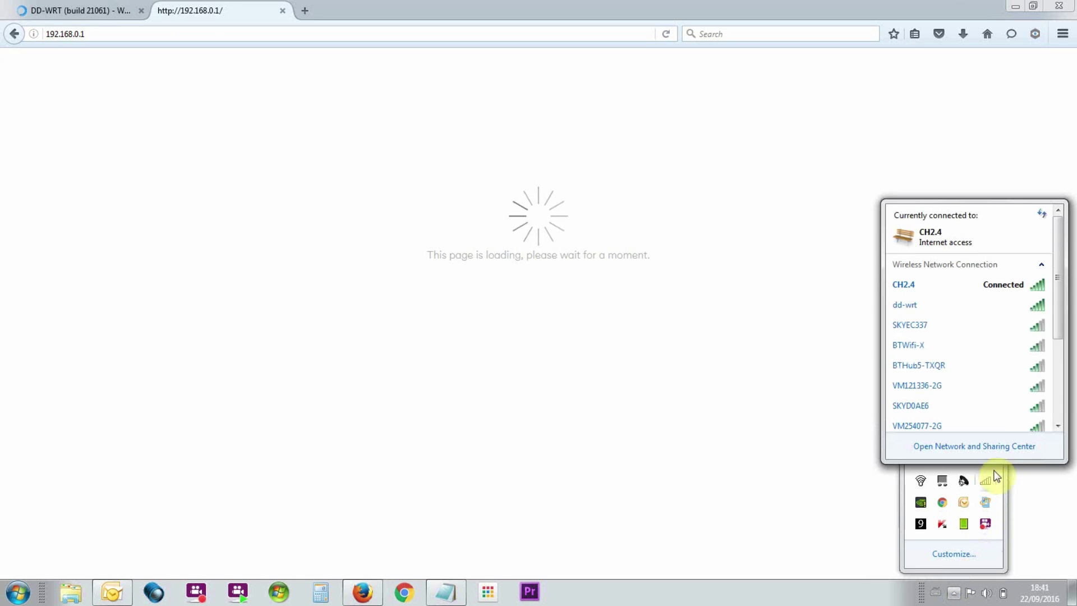
double_click(988, 312)
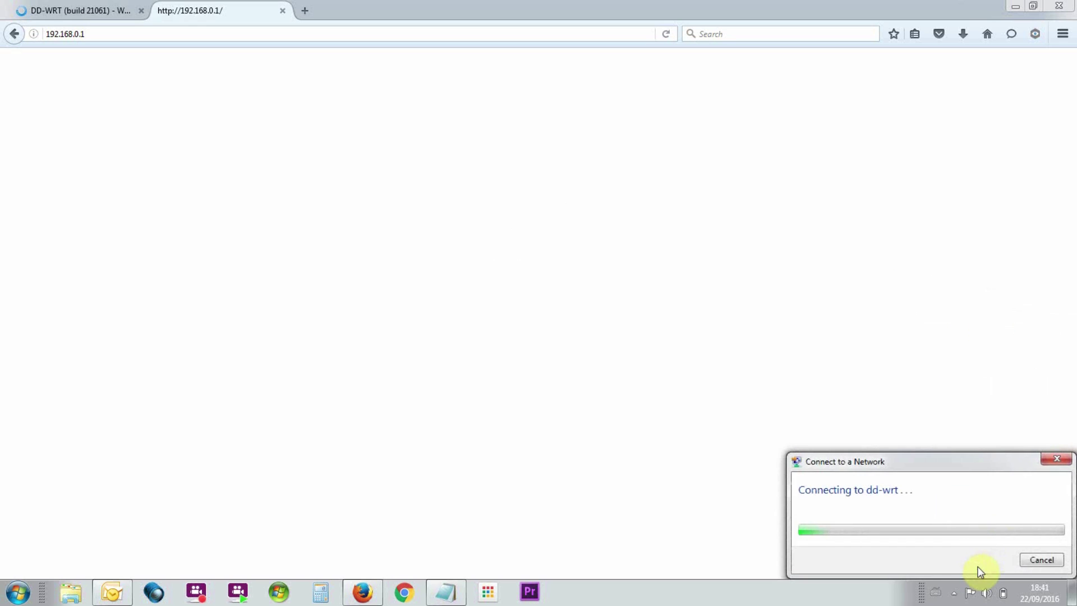
Reconnect the computer to the CH2.4 wireless network.
click(955, 593)
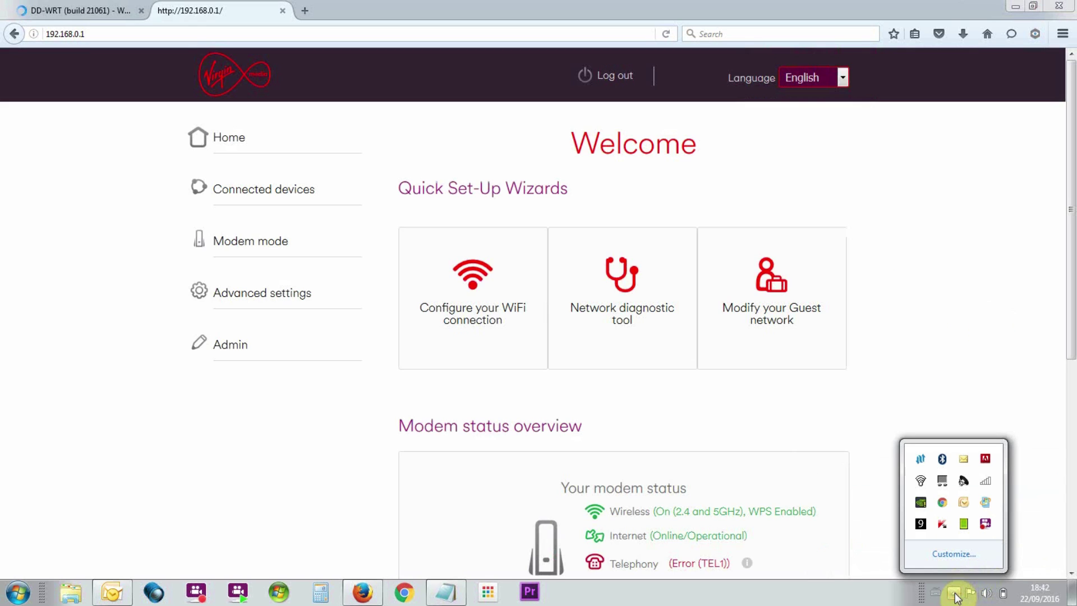
click(963, 355)
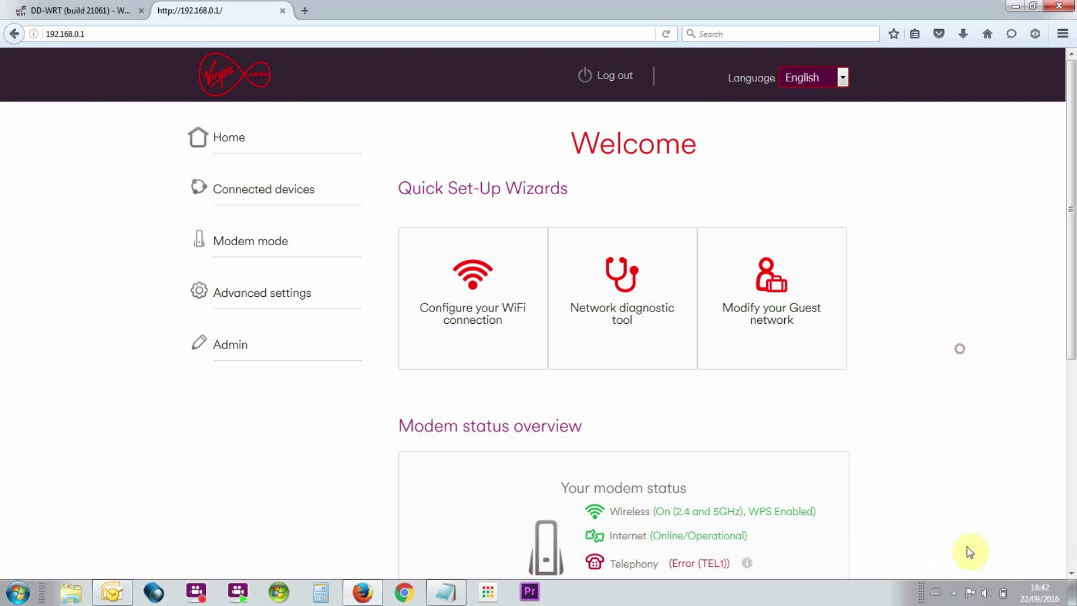
click(954, 595)
click(986, 483)
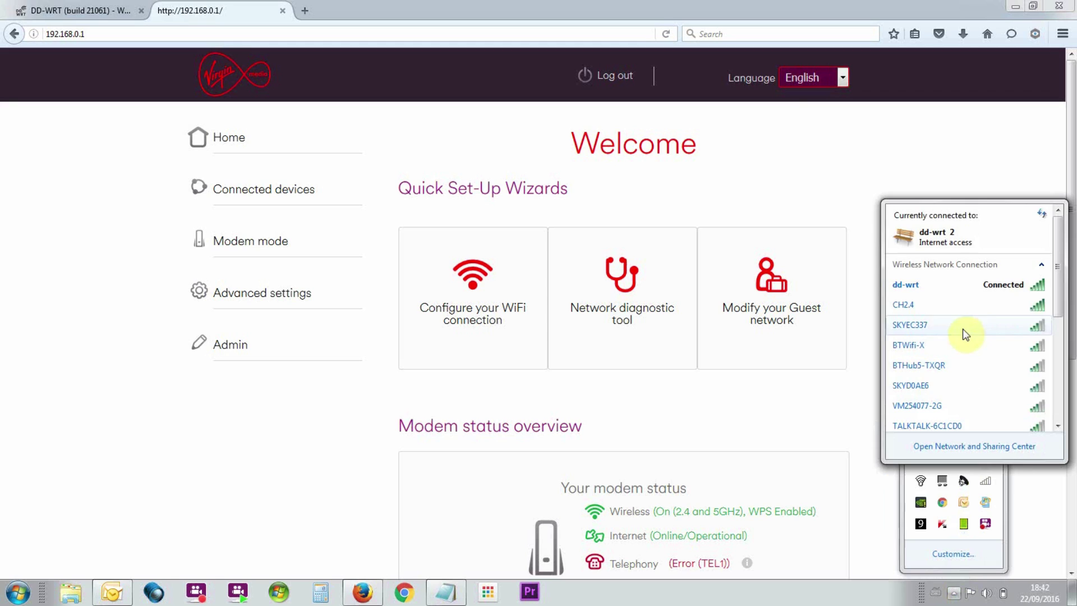
double_click(955, 301)
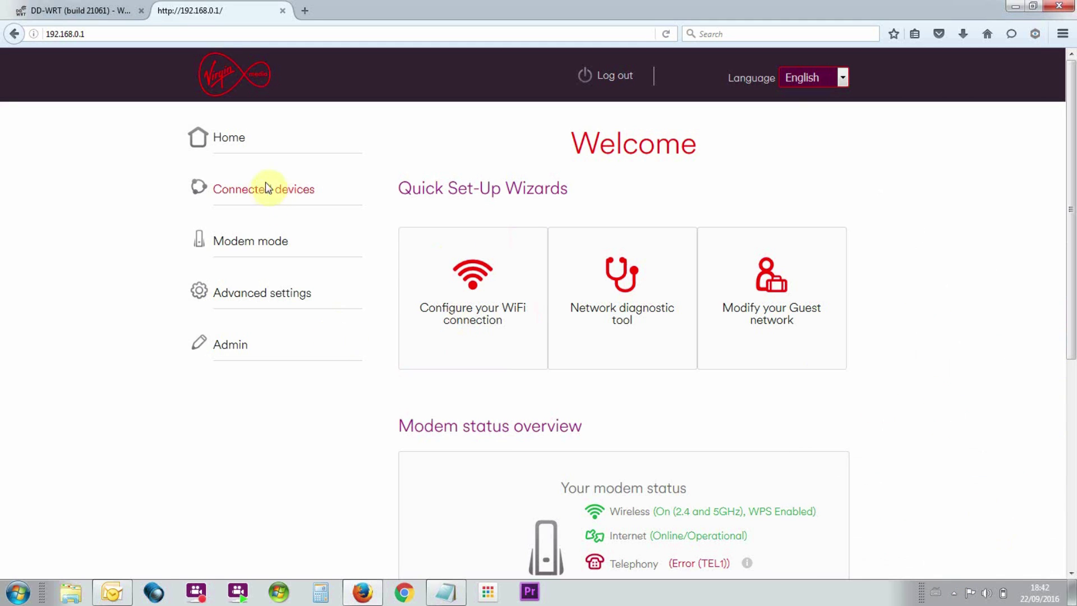
Select Enabled Modem Mode, apply the change and confirm the hub reboot.
click(254, 240)
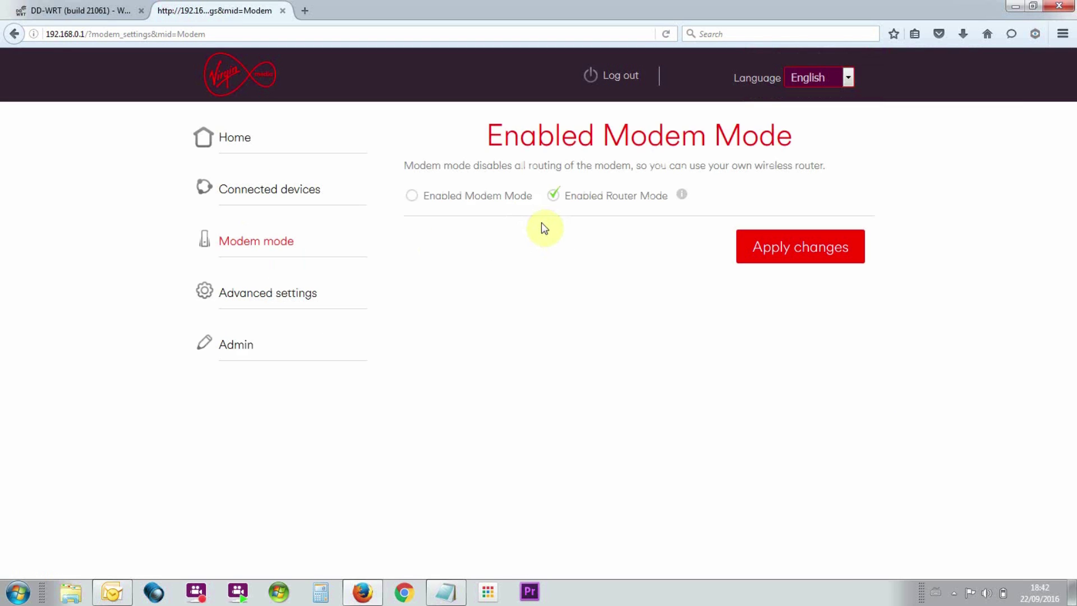
click(418, 200)
click(804, 243)
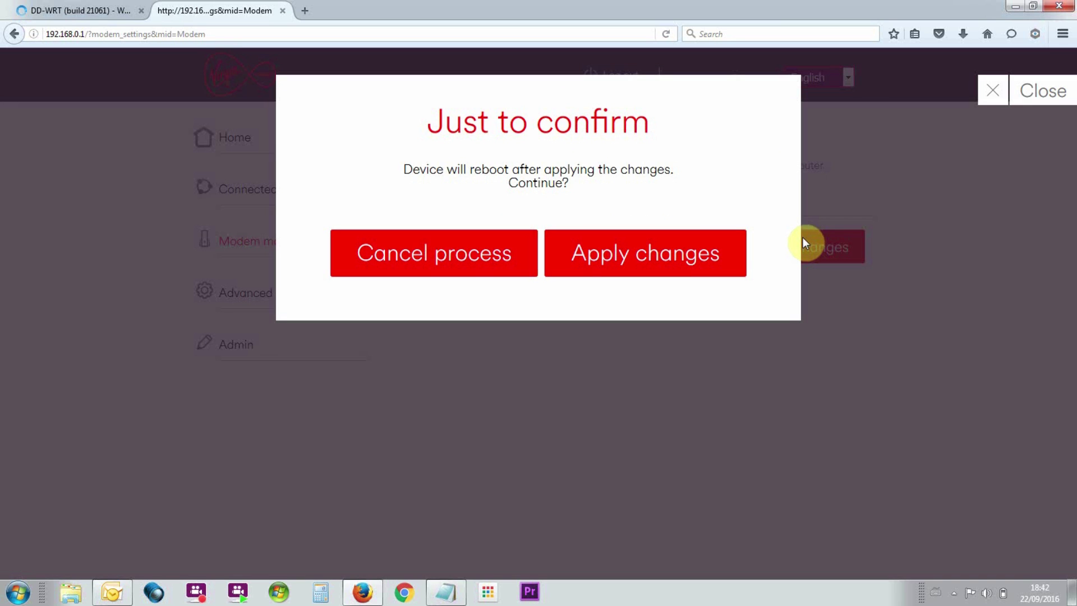
click(679, 254)
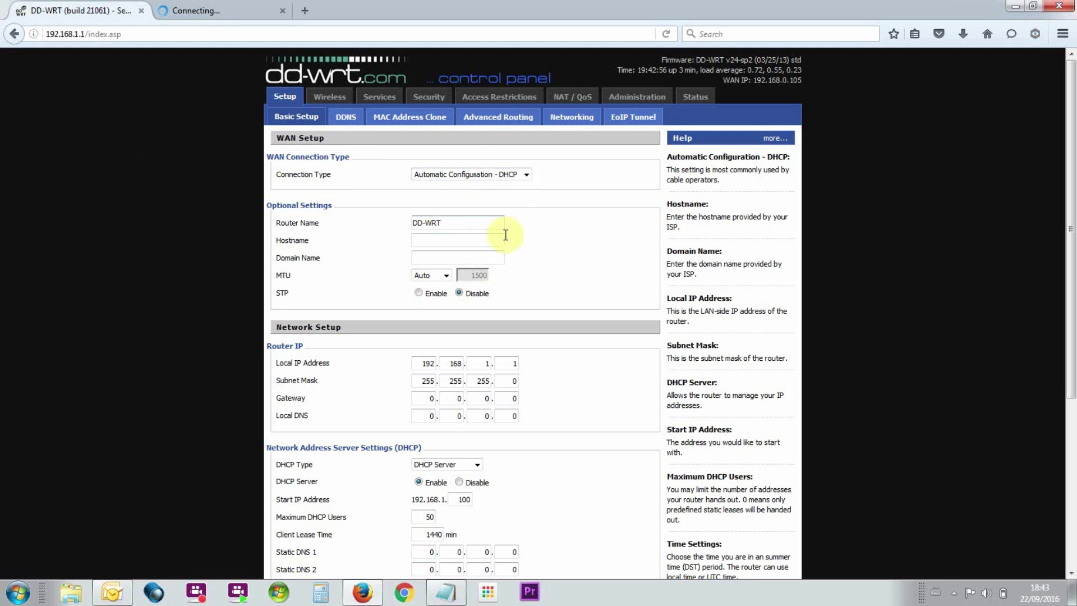
Review DD-WRT's Basic Setup and Advanced Routing settings, then return to the WAN status page.
scroll(464, 382, down, 1)
scroll(464, 381, down, 2)
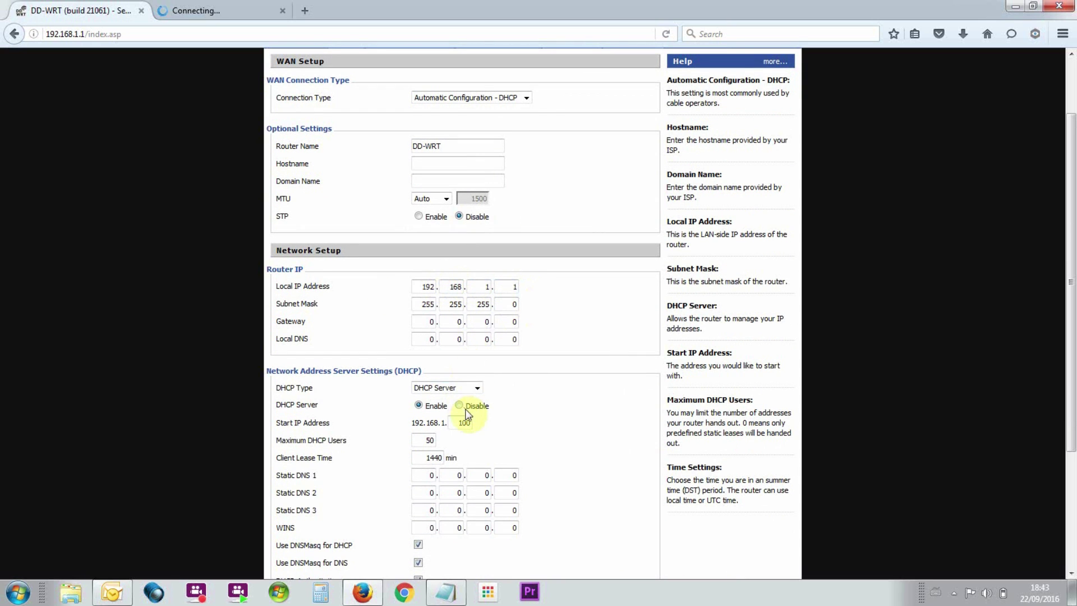
scroll(423, 325, up, 2)
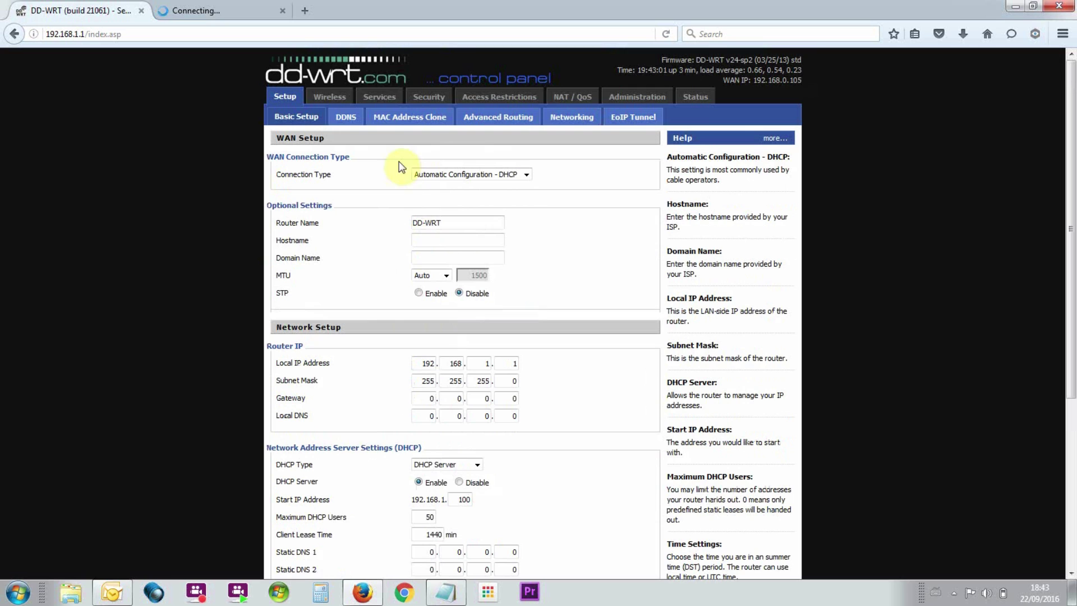
click(519, 123)
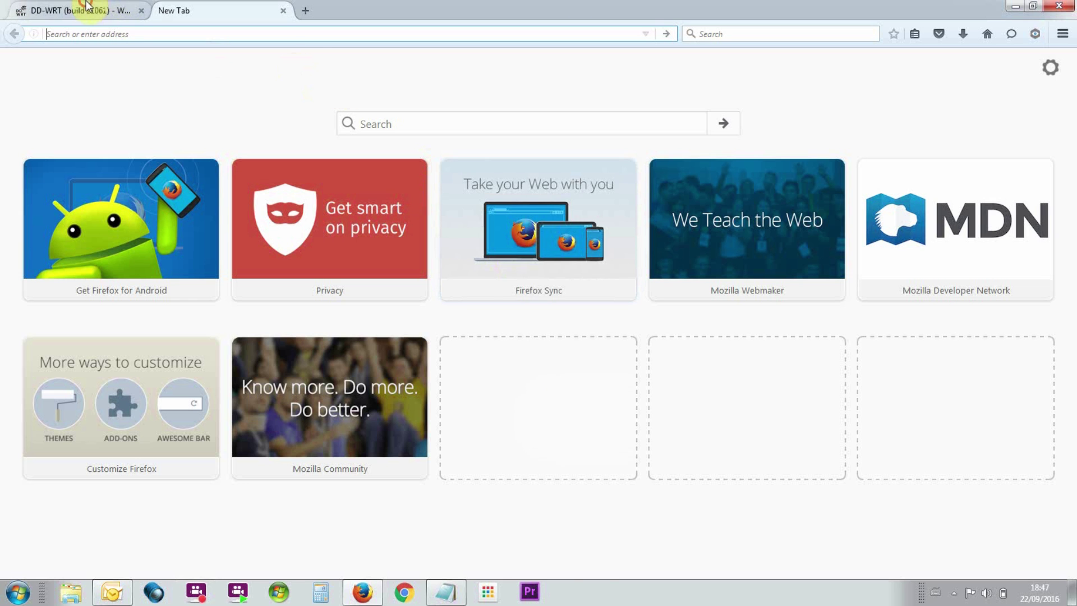
click(87, 7)
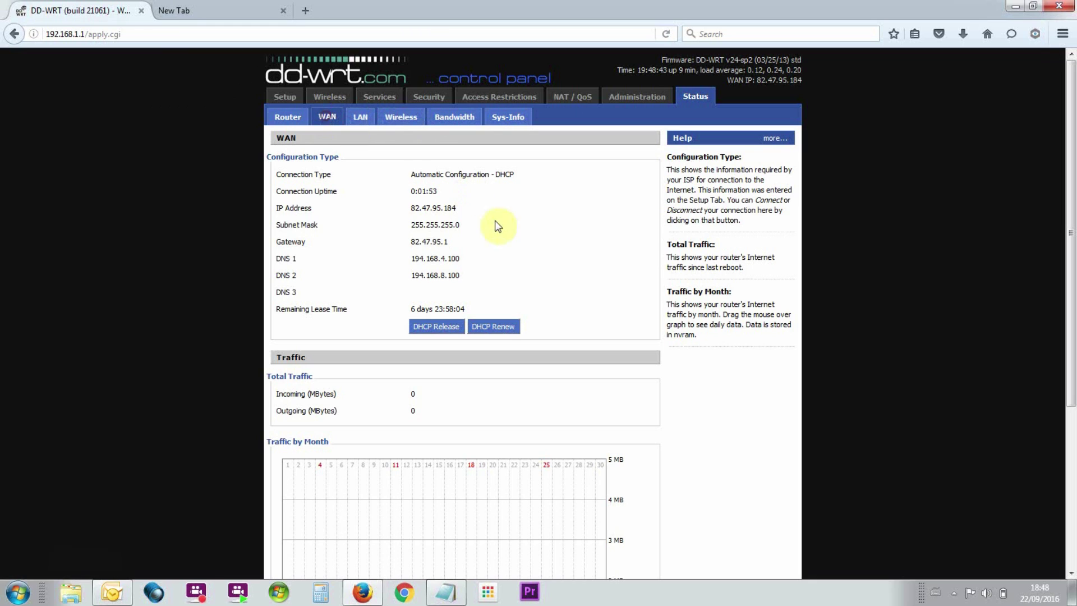
drag(480, 289, 562, 259)
click(430, 192)
Load google.co.uk in the new tab, search for bloomberg and open the Bloomberg result.
click(226, 7)
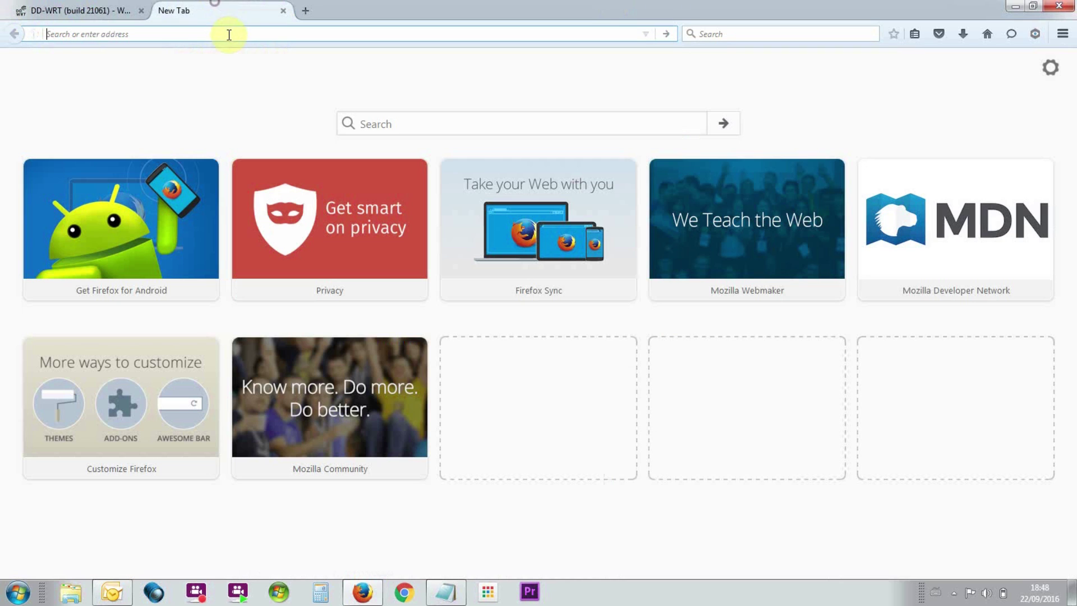
text(google.co.uk)
key(Return)
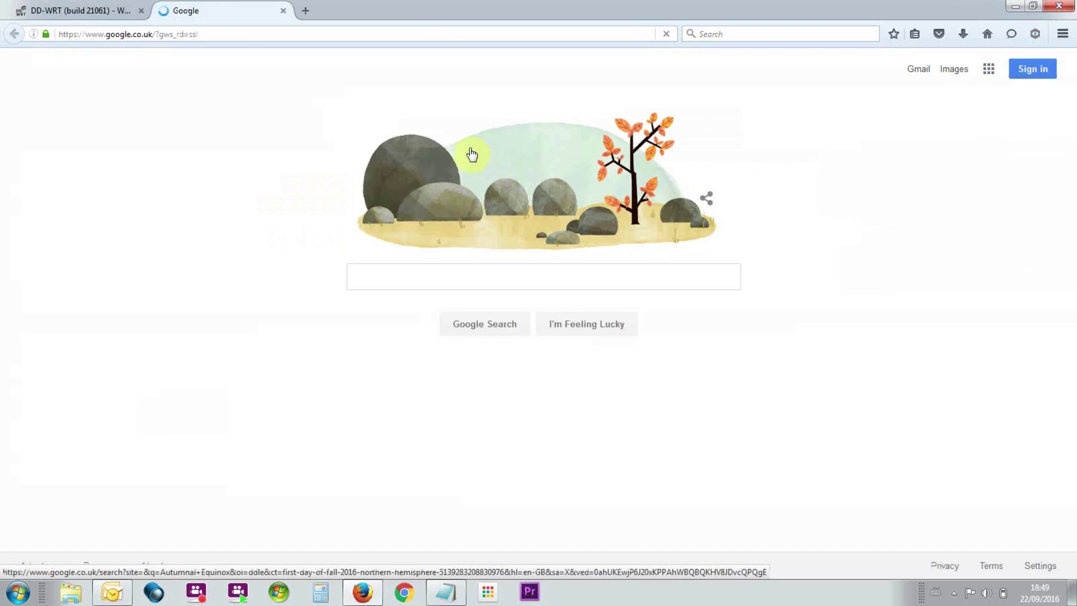
click(421, 277)
text(b)
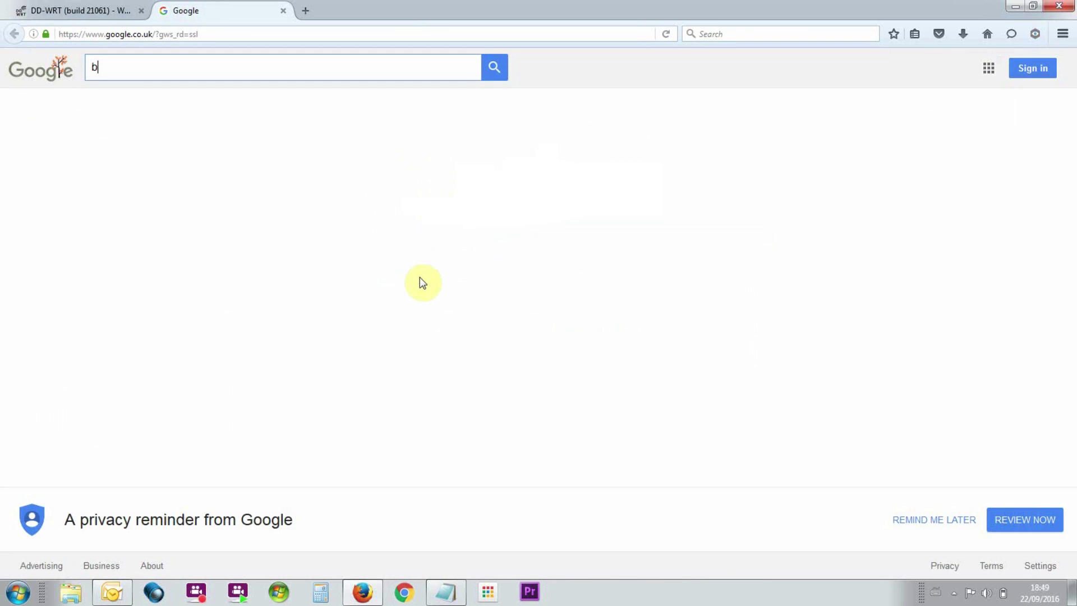
text(loomerg)
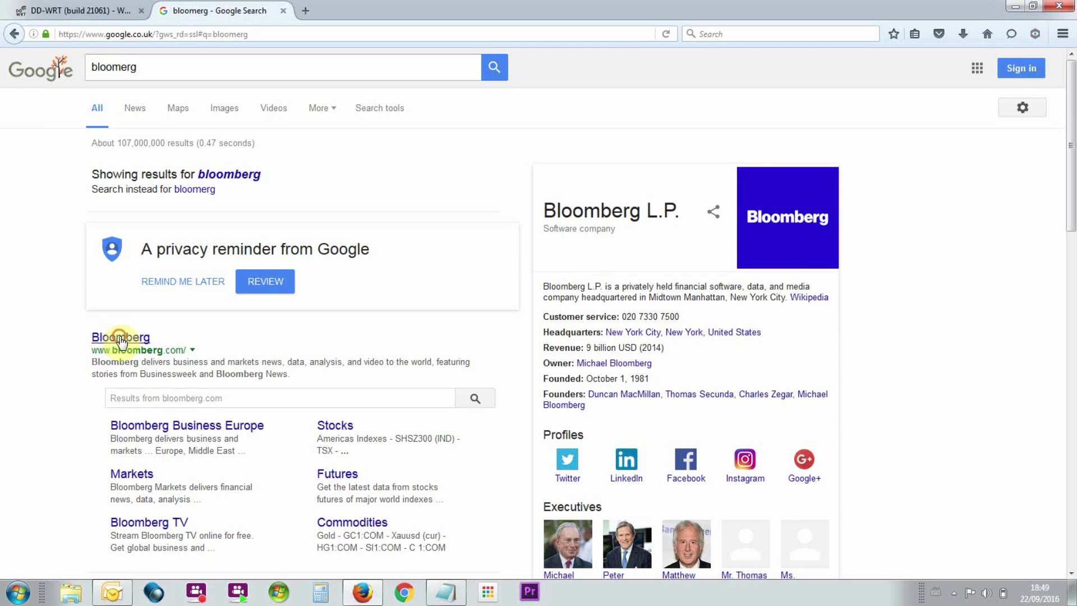
click(120, 338)
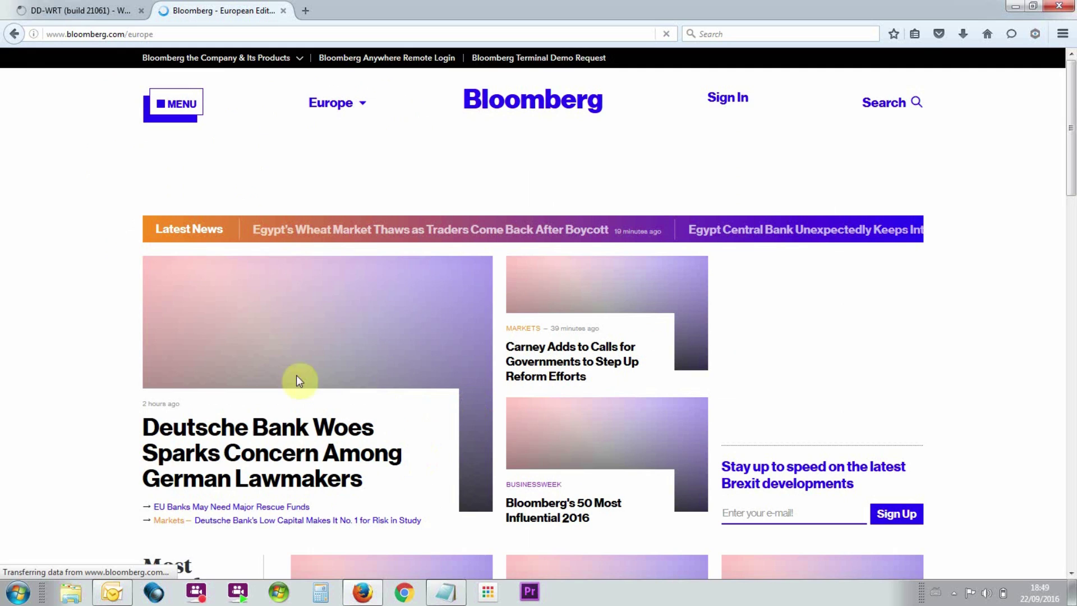
Launch Command Prompt via cmd and ping the hub at 192.168.100.1.
key(super)
text(cm)
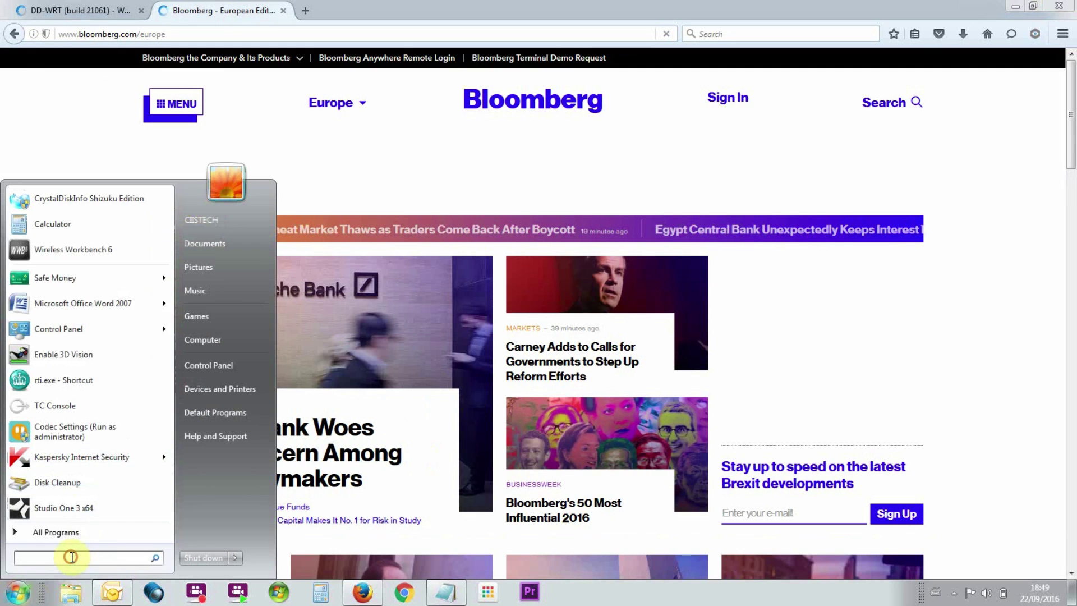
text(d)
key(Return)
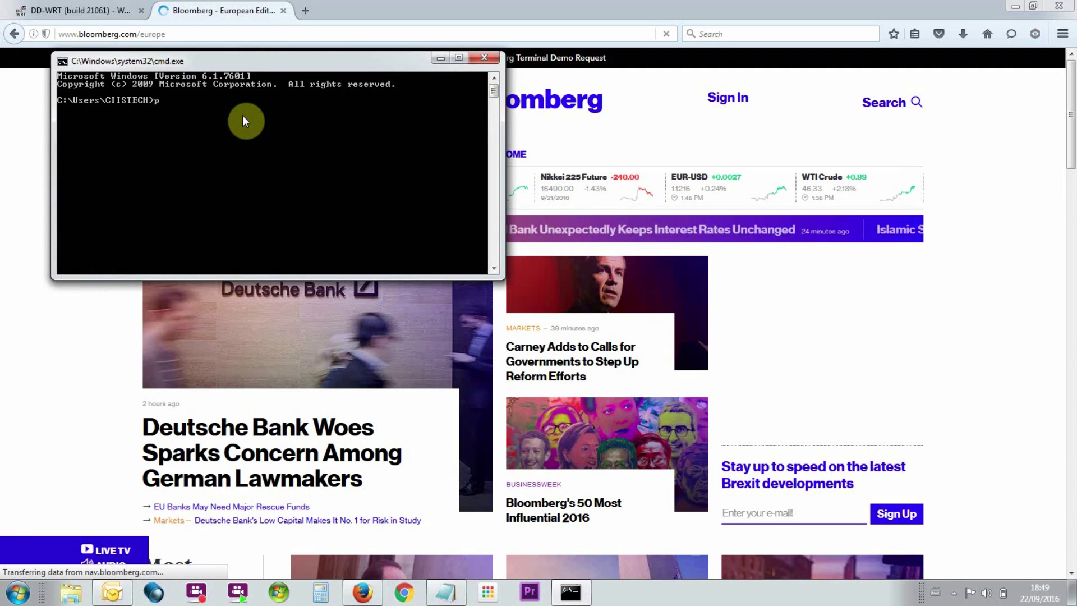
text(ping 192.1)
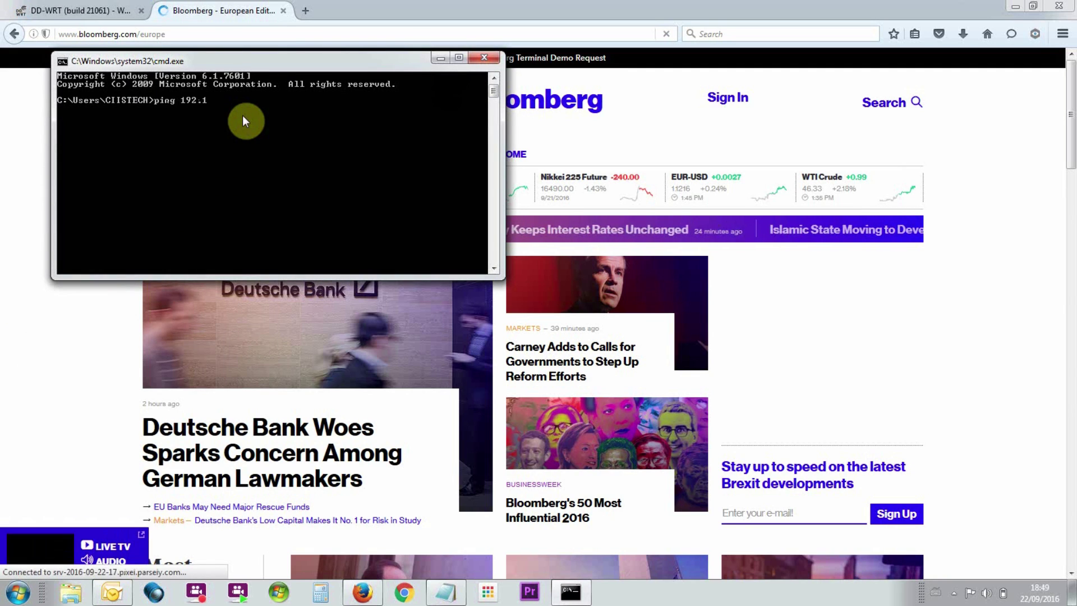
text(68.100.1)
key(Return)
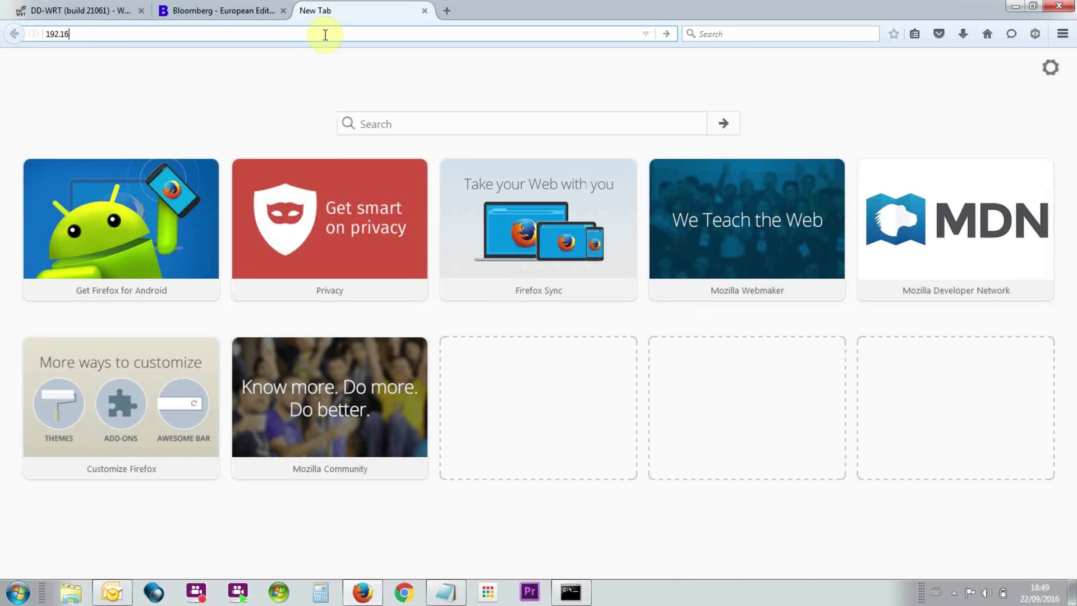
Enter the hub's address 192.168.100.1 in the new tab's address bar.
text(.100.1)
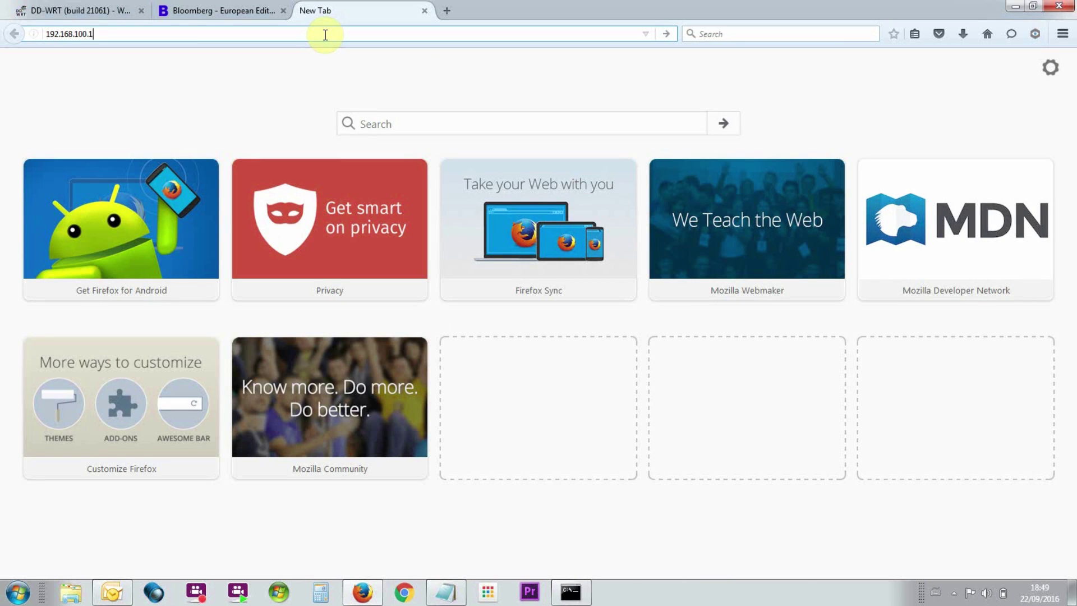